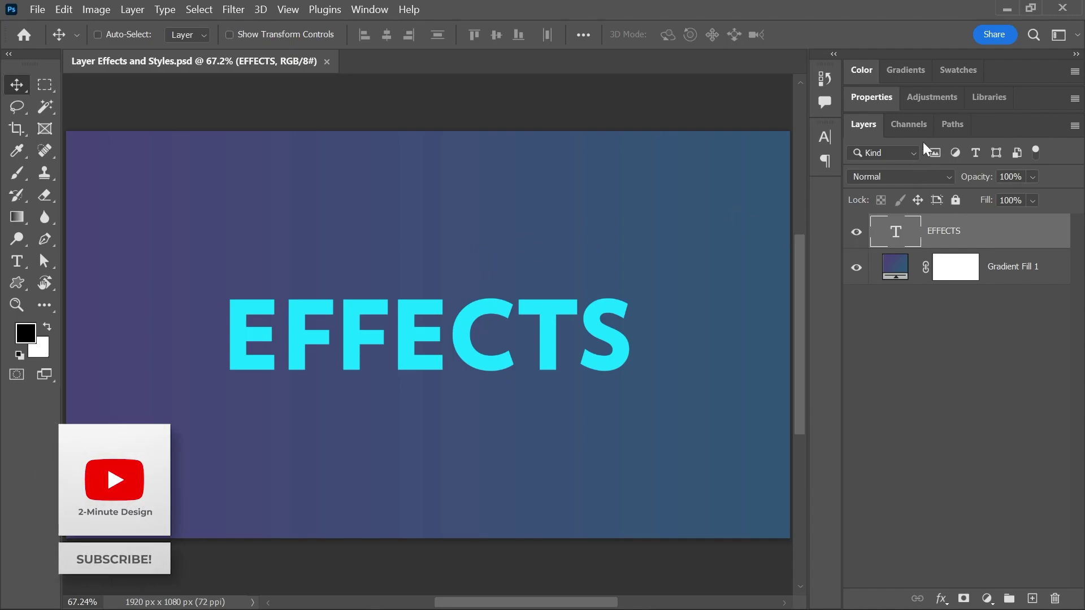
- Add a Drop Shadow from the fx menu, close it, then reopen Layer Style for EFFECTS
{"action": "left_click", "coordinate": [942, 599]}
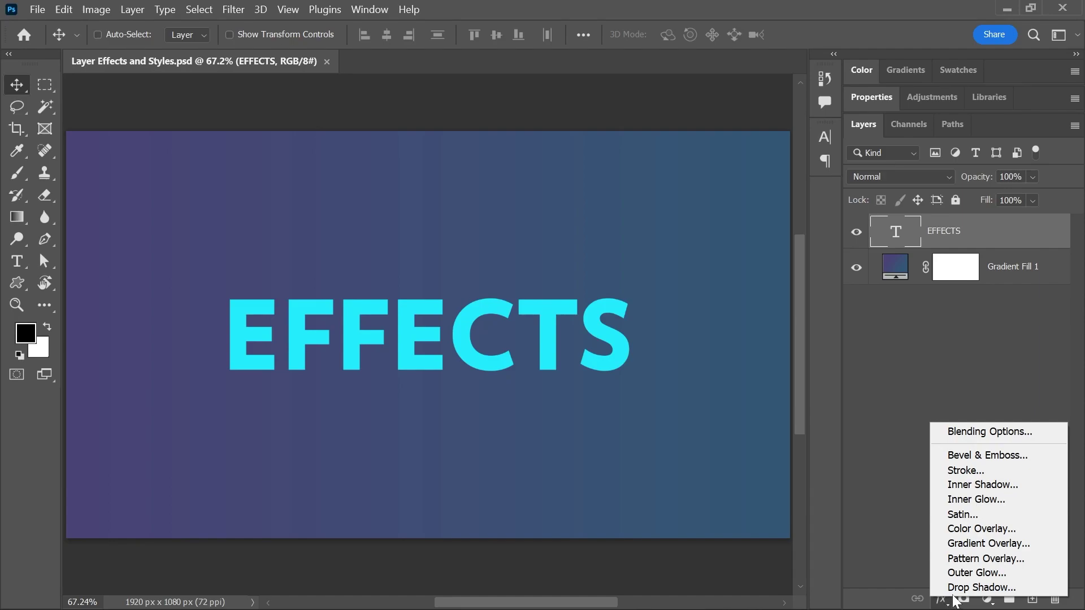
{"action": "left_click", "coordinate": [975, 587]}
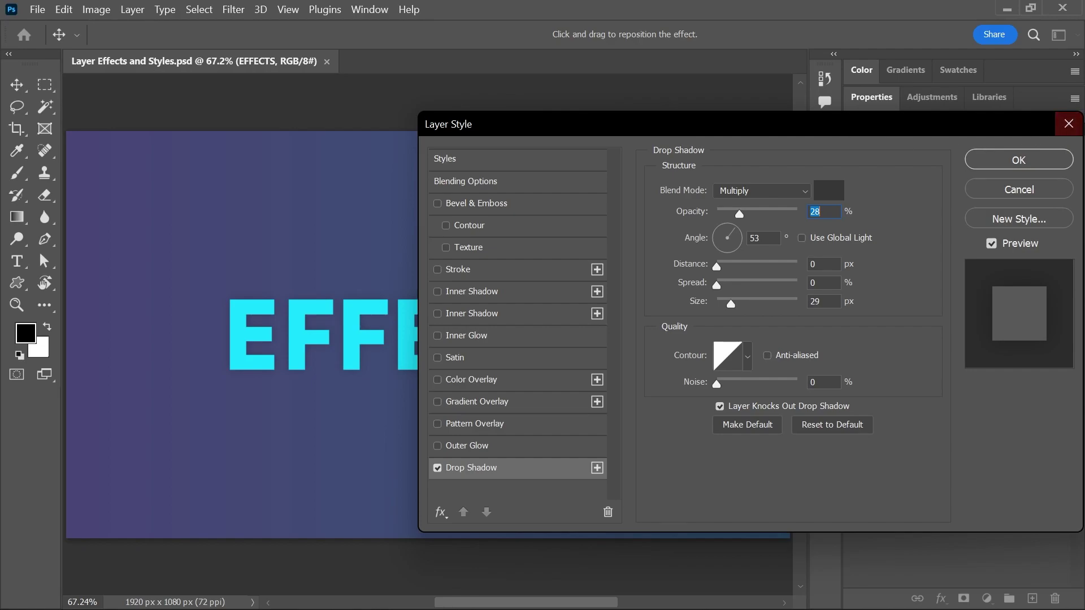
{"action": "left_click", "coordinate": [1068, 123]}
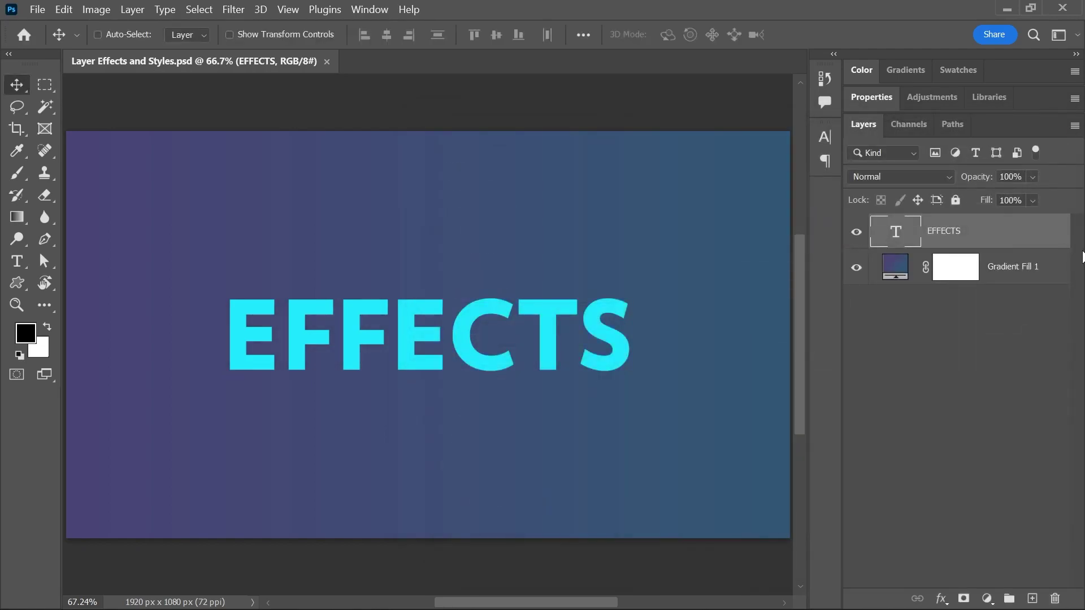
{"action": "double_click", "coordinate": [1029, 235]}
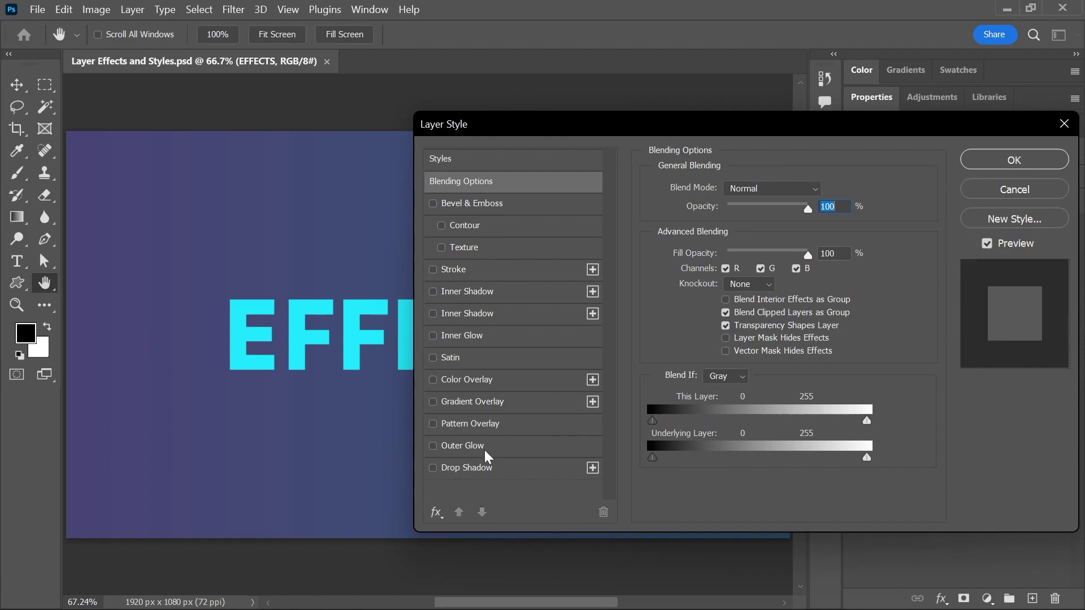
- Enable a dark drop shadow on EFFECTS at 89% opacity, 2° angle and 21 px distance
{"action": "left_click", "coordinate": [433, 469]}
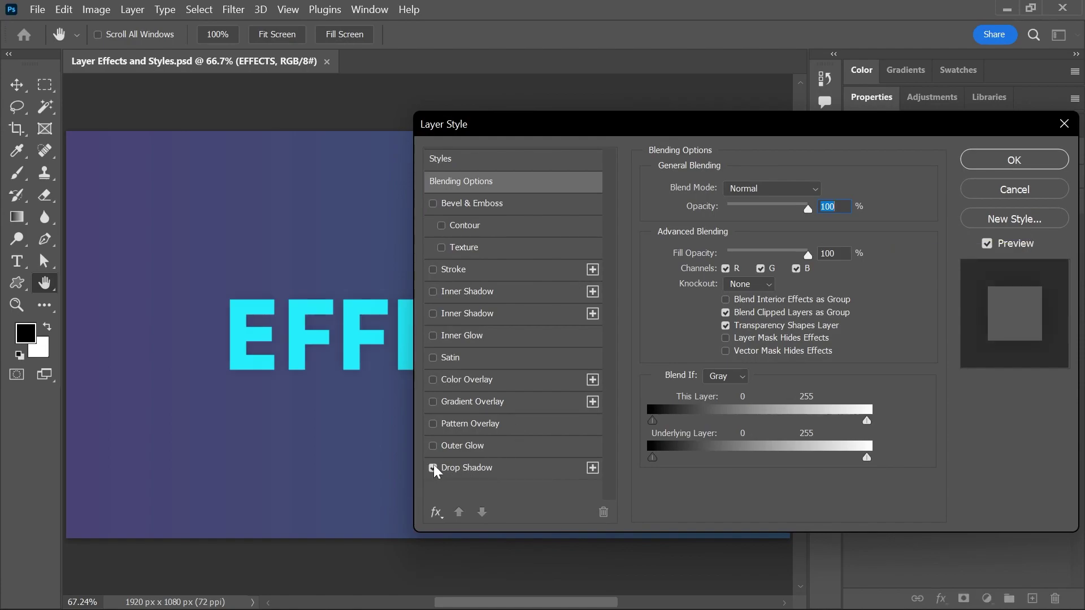
{"action": "left_click", "coordinate": [467, 470]}
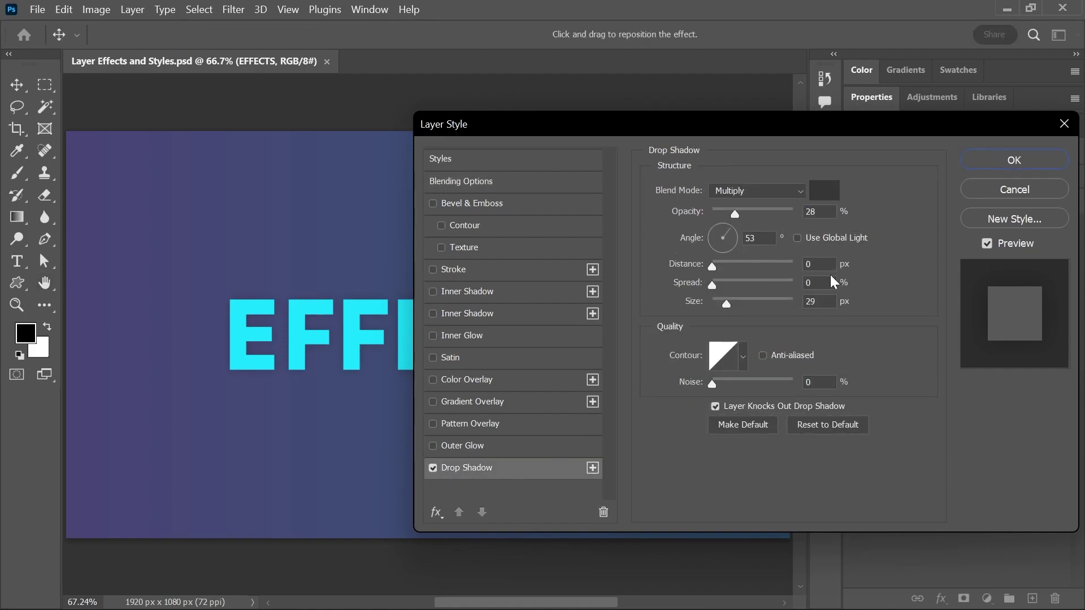
{"action": "left_click_drag", "start_coordinate": [733, 213], "coordinate": [784, 214]}
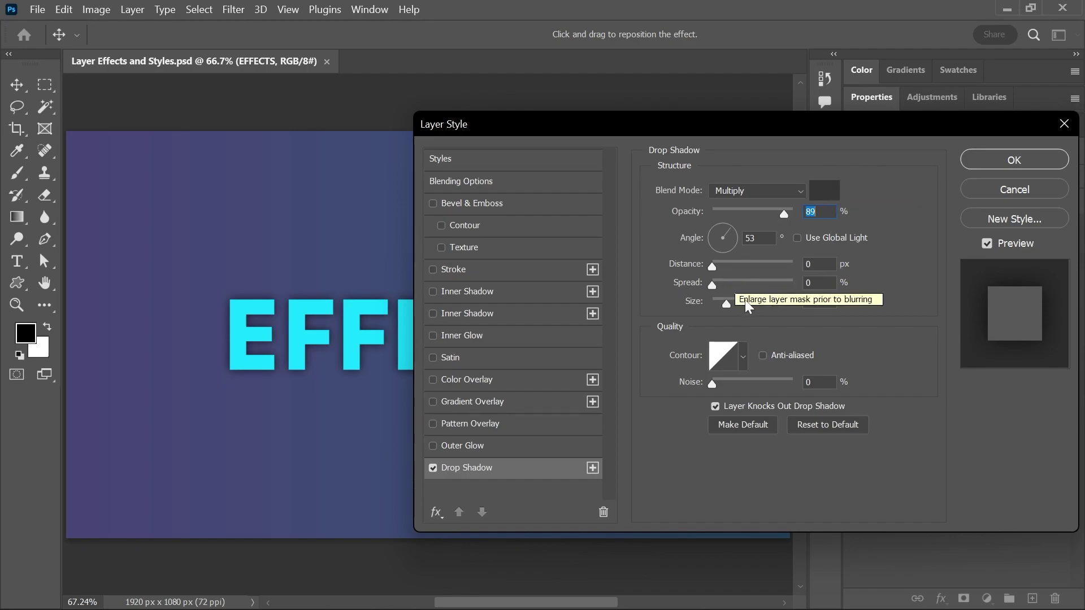
{"action": "mouse_move", "coordinate": [354, 354]}
{"action": "left_mouse_down"}
{"action": "mouse_move", "coordinate": [310, 375]}
{"action": "mouse_move", "coordinate": [283, 363]}
{"action": "mouse_move", "coordinate": [262, 322]}
{"action": "mouse_move", "coordinate": [271, 276]}
{"action": "mouse_move", "coordinate": [351, 359]}
{"action": "left_mouse_up"}
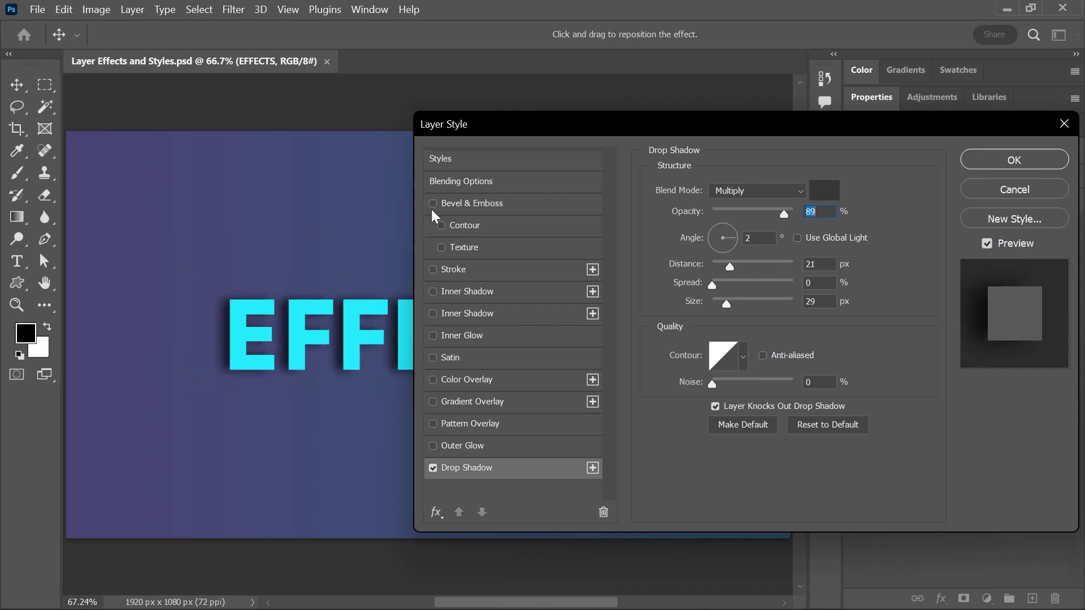
- Add Bevel & Emboss, a second red drop shadow offset 96 px down-left, and a white outer glow
{"action": "left_click", "coordinate": [446, 205]}
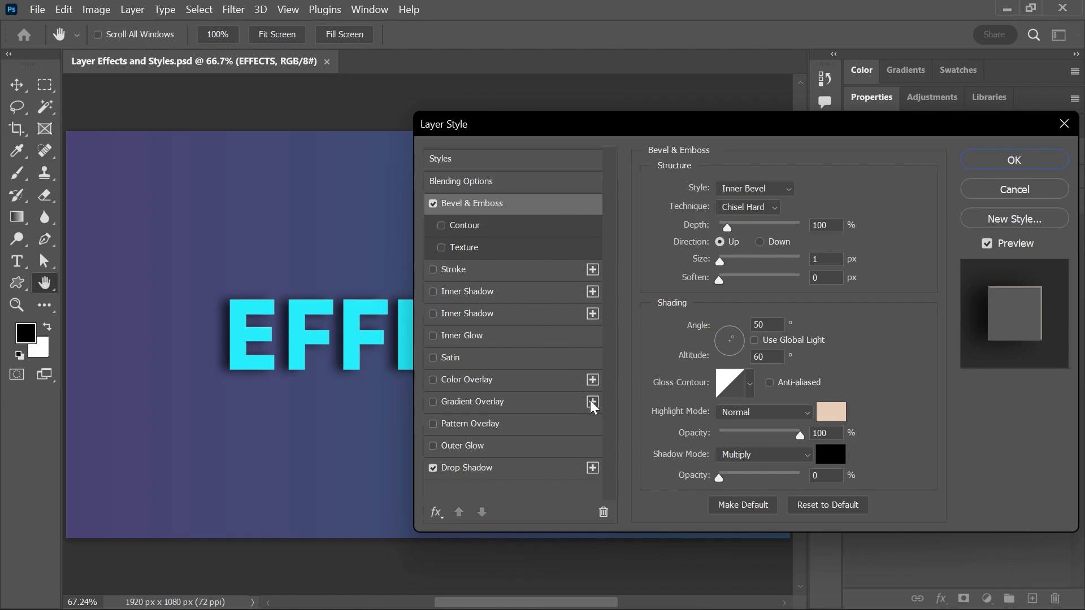
{"action": "left_click", "coordinate": [592, 468]}
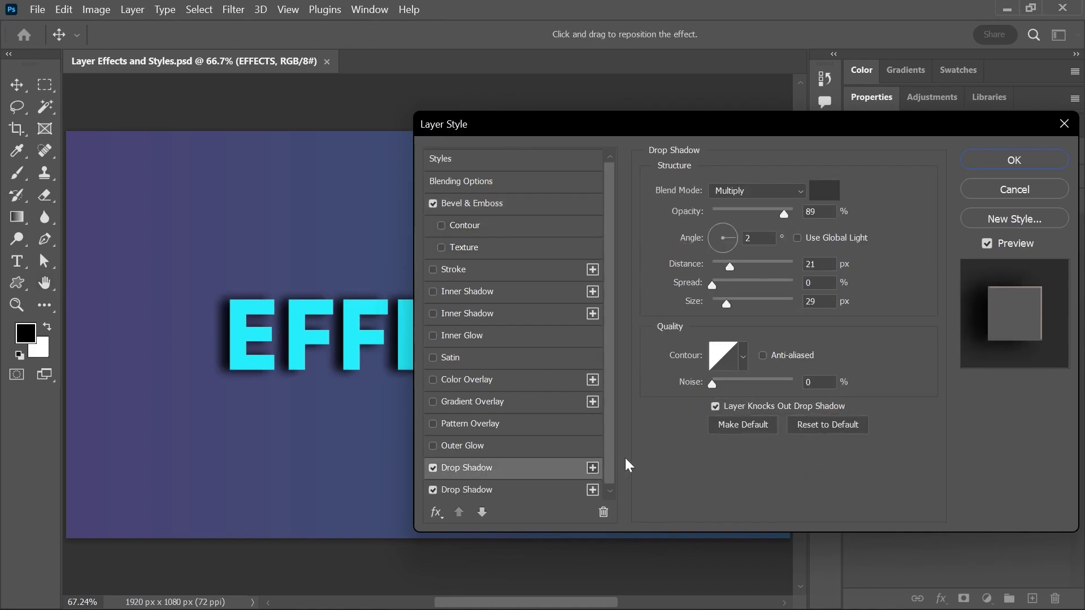
{"action": "left_click_drag", "start_coordinate": [624, 461], "coordinate": [315, 359]}
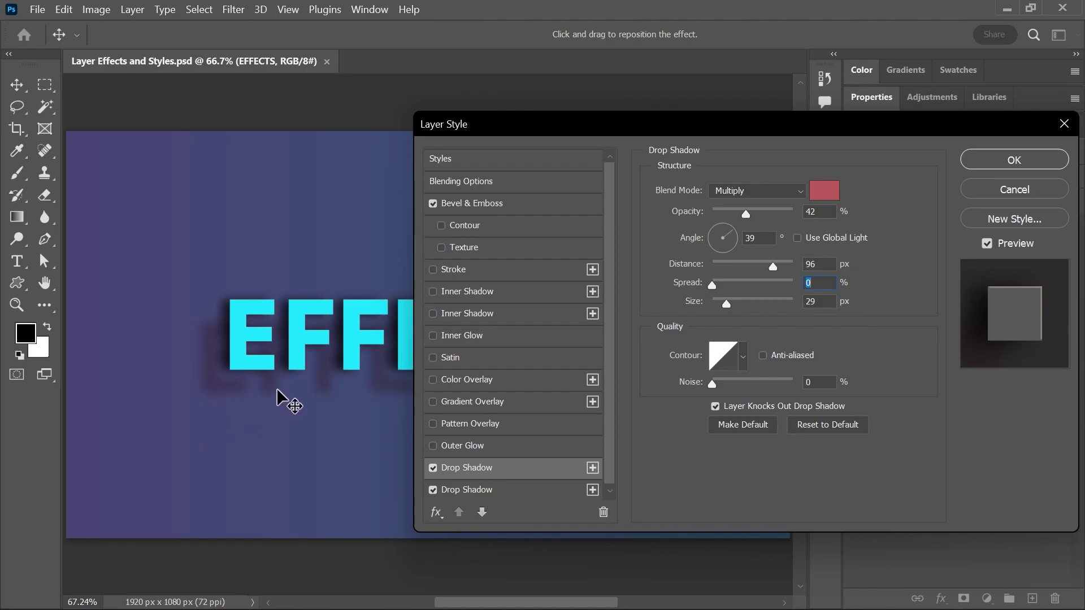
{"action": "left_click", "coordinate": [448, 442]}
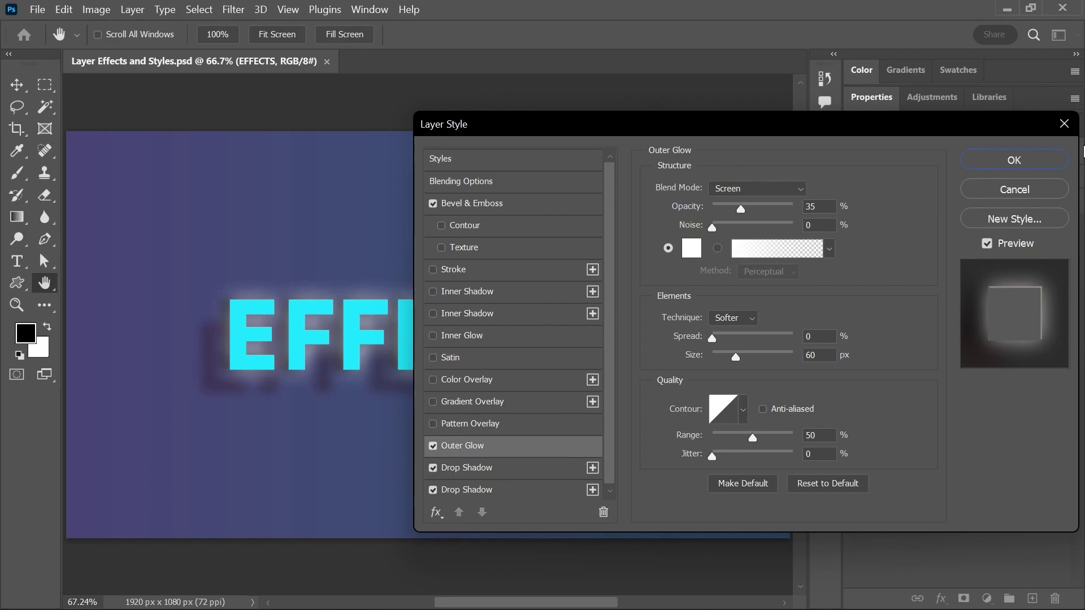
- Apply the effects, toggle their visibility, then clear the layer style and undo the removal
{"action": "left_click", "coordinate": [1042, 155]}
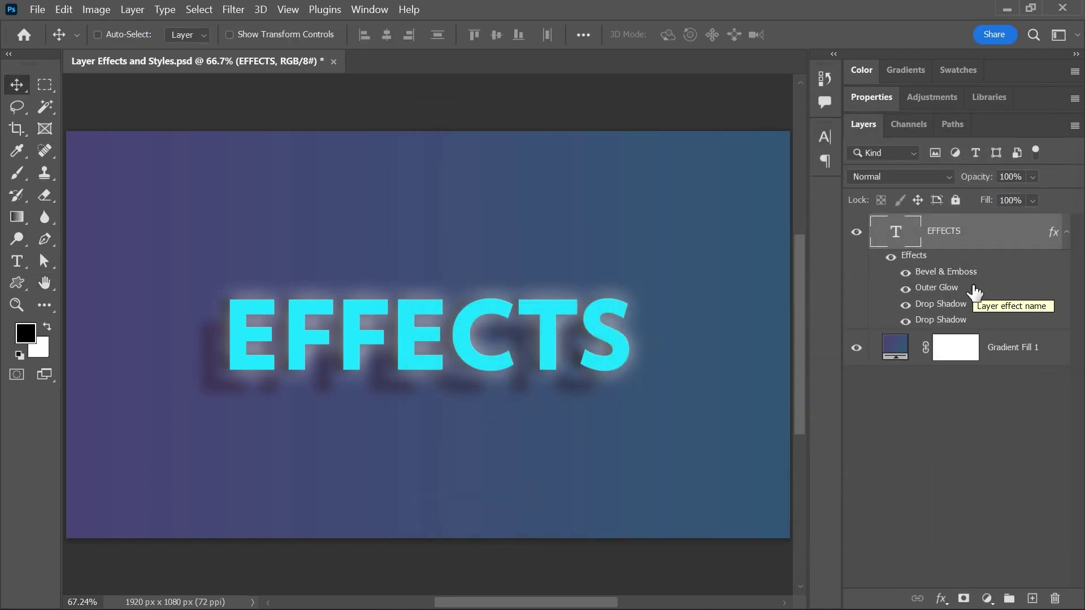
{"action": "left_click", "coordinate": [906, 272]}
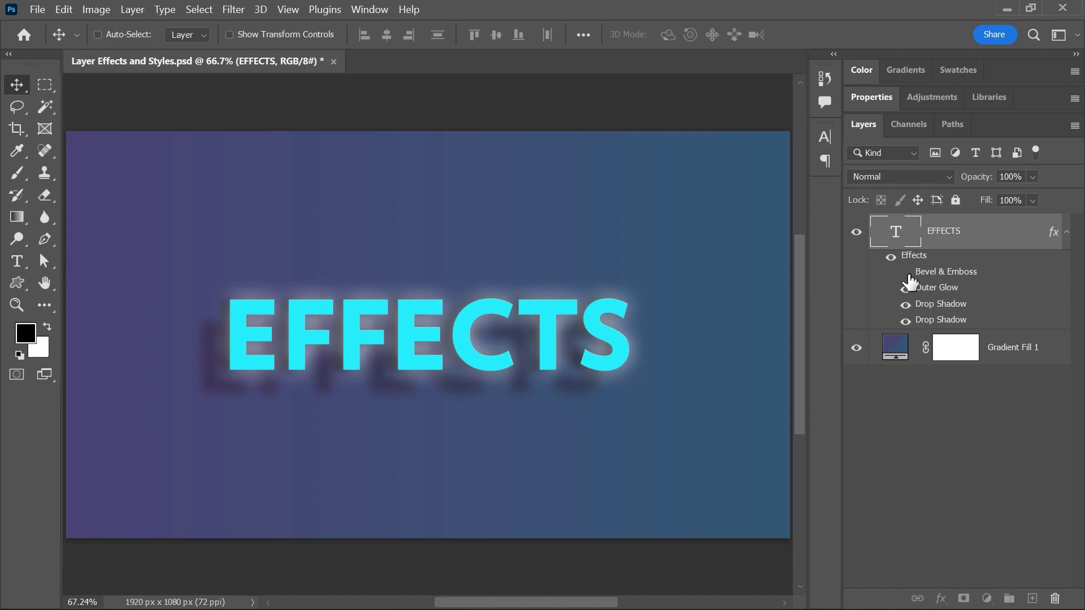
{"action": "left_click", "coordinate": [906, 288]}
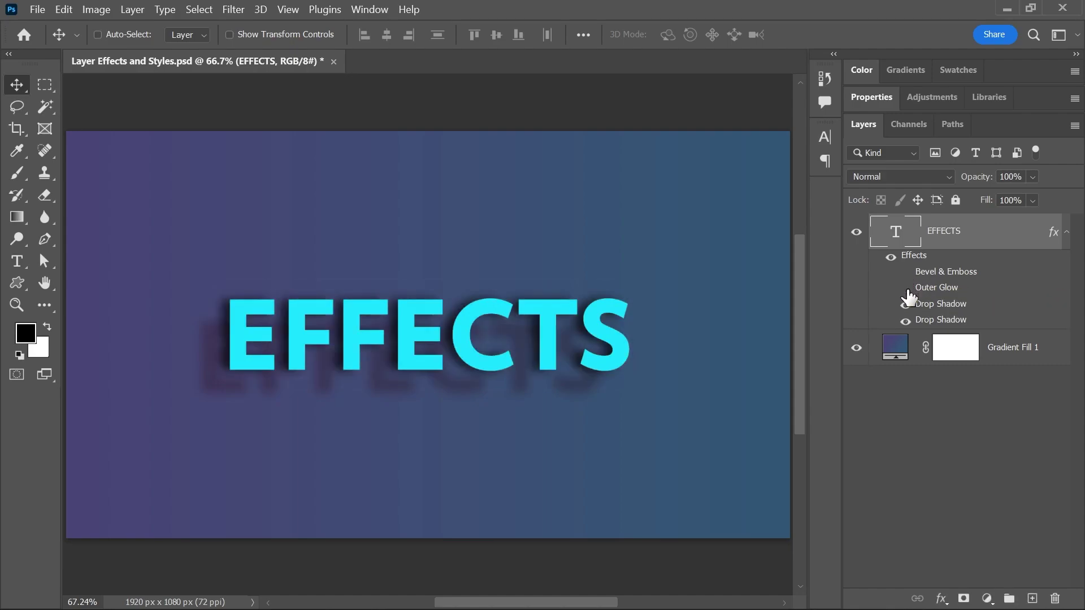
{"action": "left_click", "coordinate": [895, 260]}
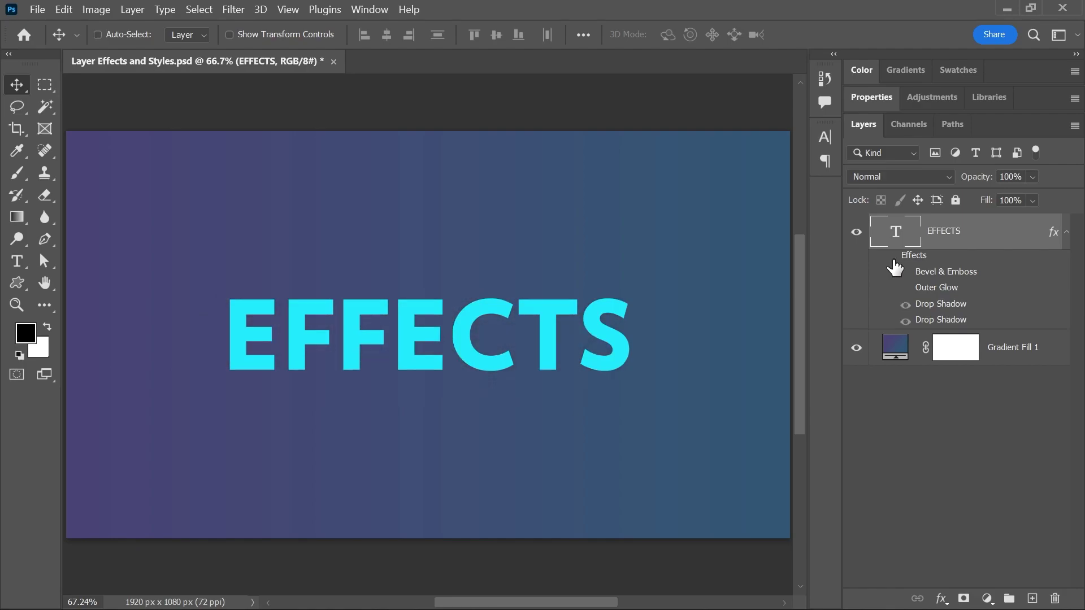
{"action": "right_click", "coordinate": [927, 255]}
{"action": "left_click", "coordinate": [1006, 501]}
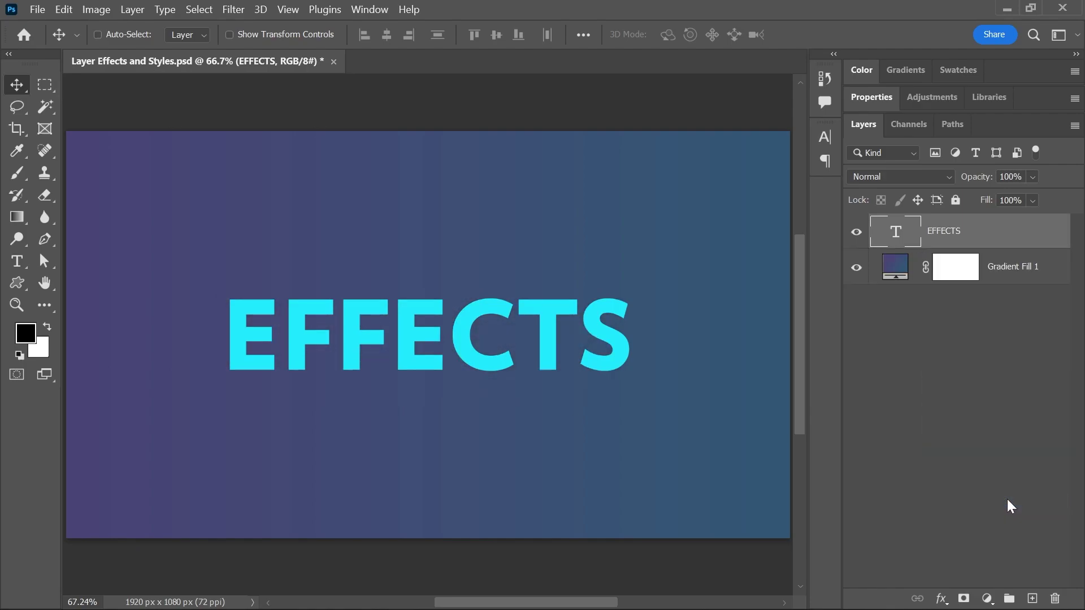
{"action": "key", "text": "ctrl+z"}
{"action": "key", "text": "ctrl+z"}
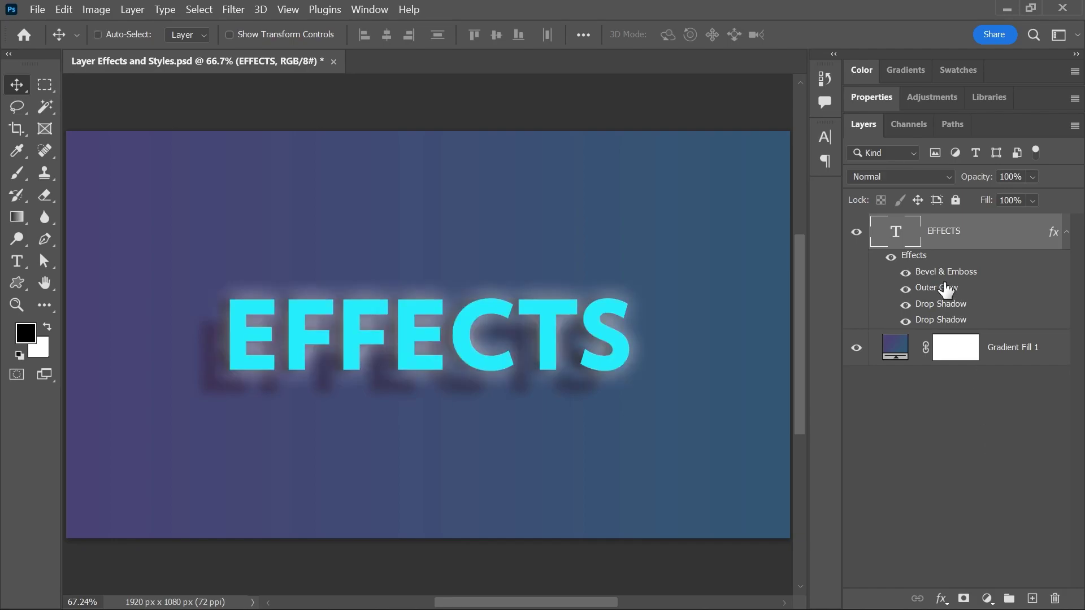
- Change the headline text from EFFECTS to MODIFY and commit the edit
{"action": "double_click", "coordinate": [899, 238]}
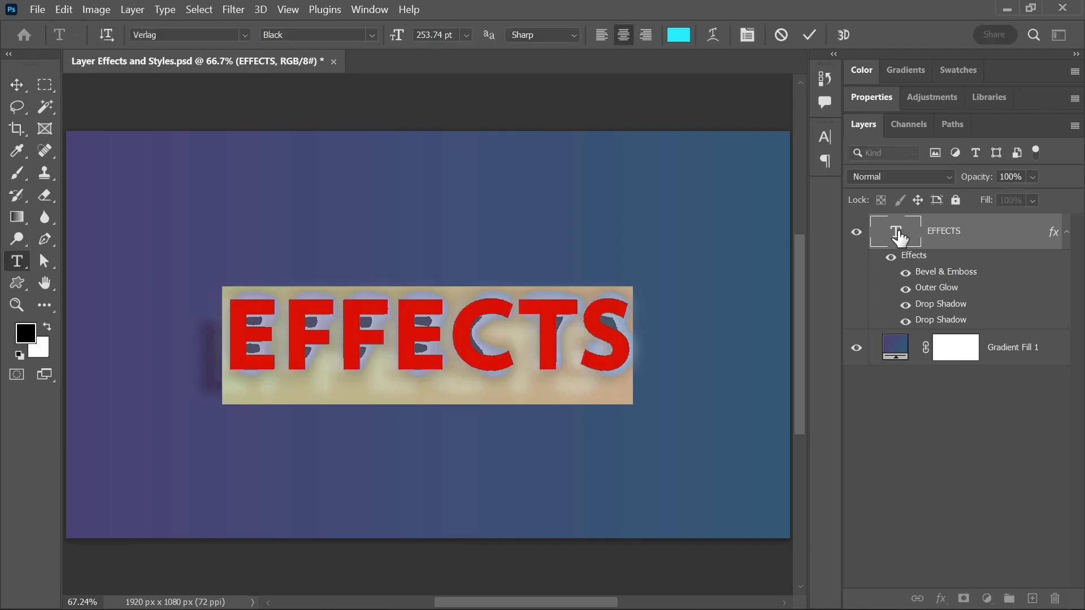
{"action": "type", "text": "MODIFY"}
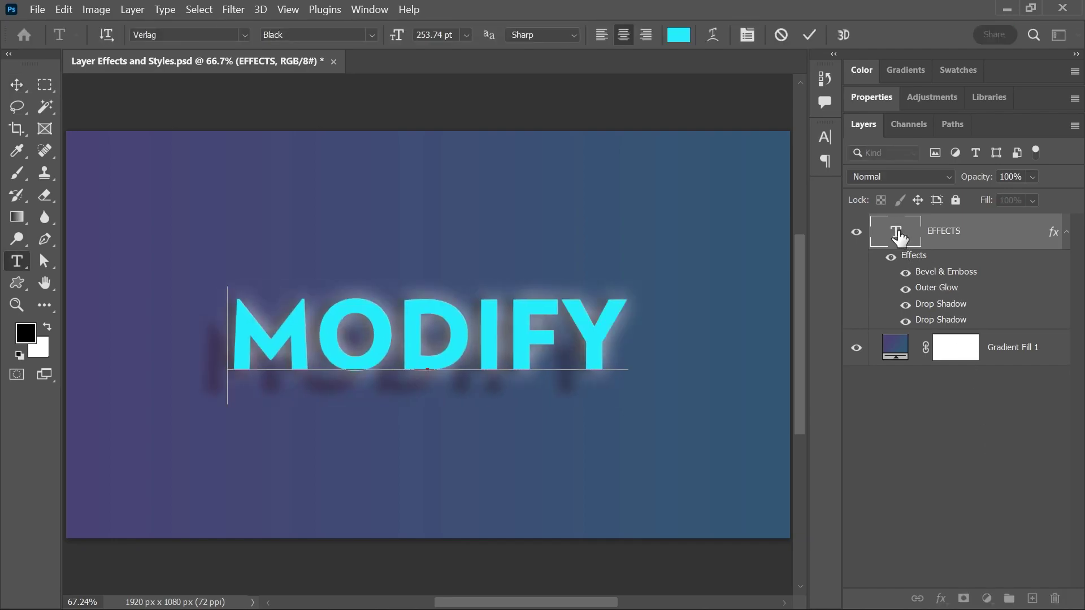
{"action": "key", "text": "ctrl+Return"}
{"action": "key", "text": "v"}
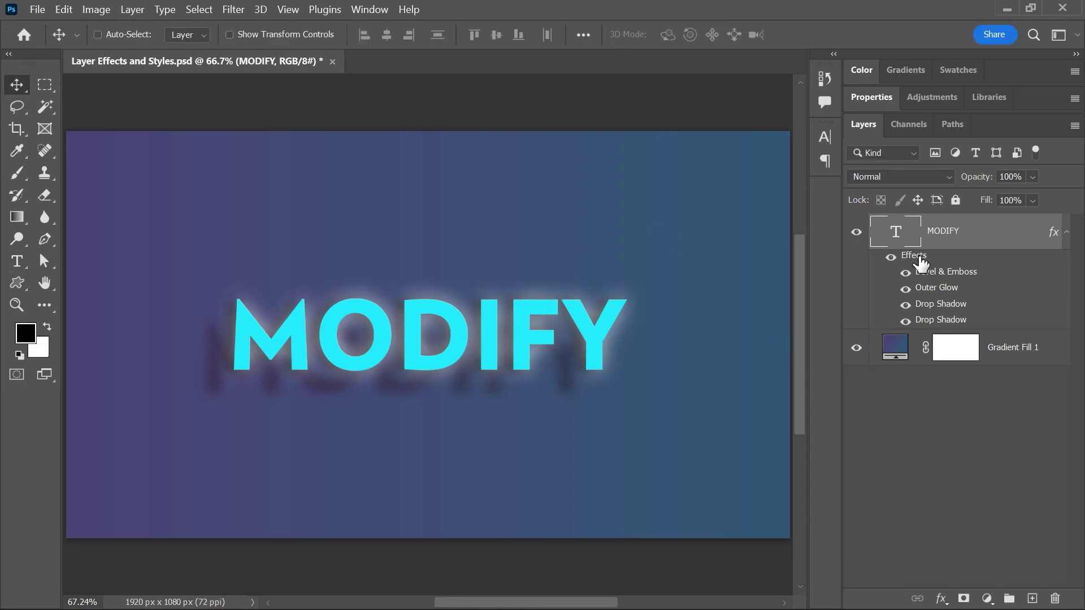
{"action": "right_click", "coordinate": [919, 256]}
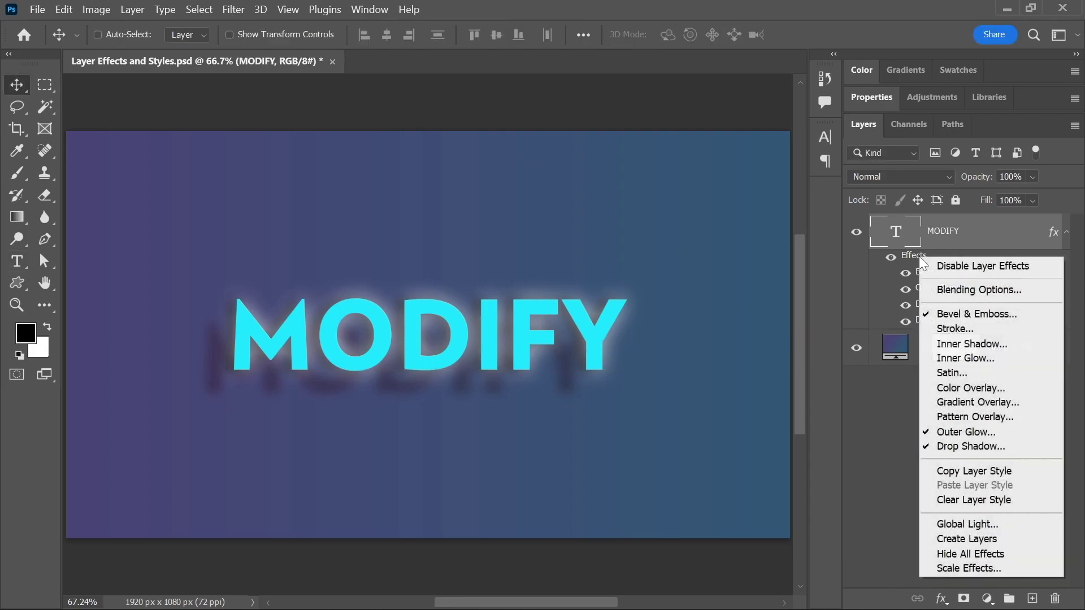
{"action": "left_click", "coordinate": [1016, 473]}
{"action": "left_click_drag", "start_coordinate": [107, 190], "coordinate": [212, 339]}
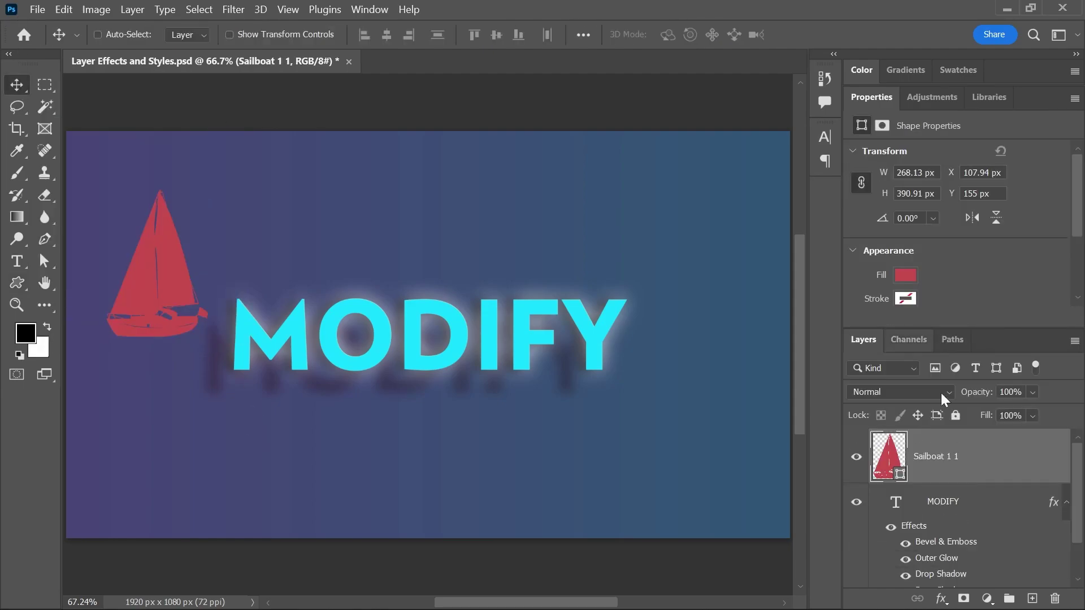
{"action": "right_click", "coordinate": [985, 252]}
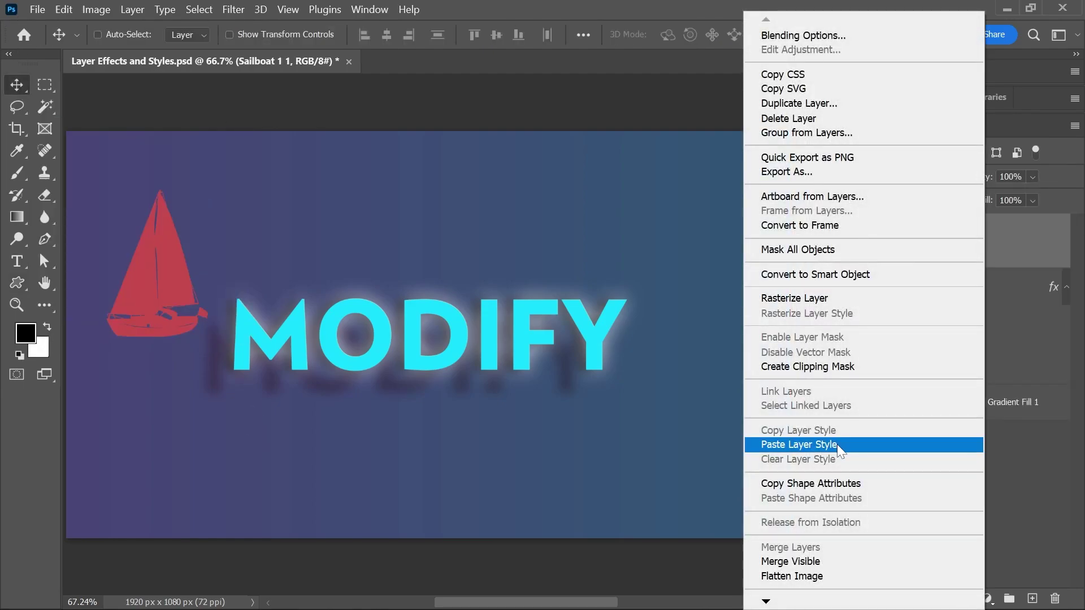
{"action": "left_click", "coordinate": [836, 444]}
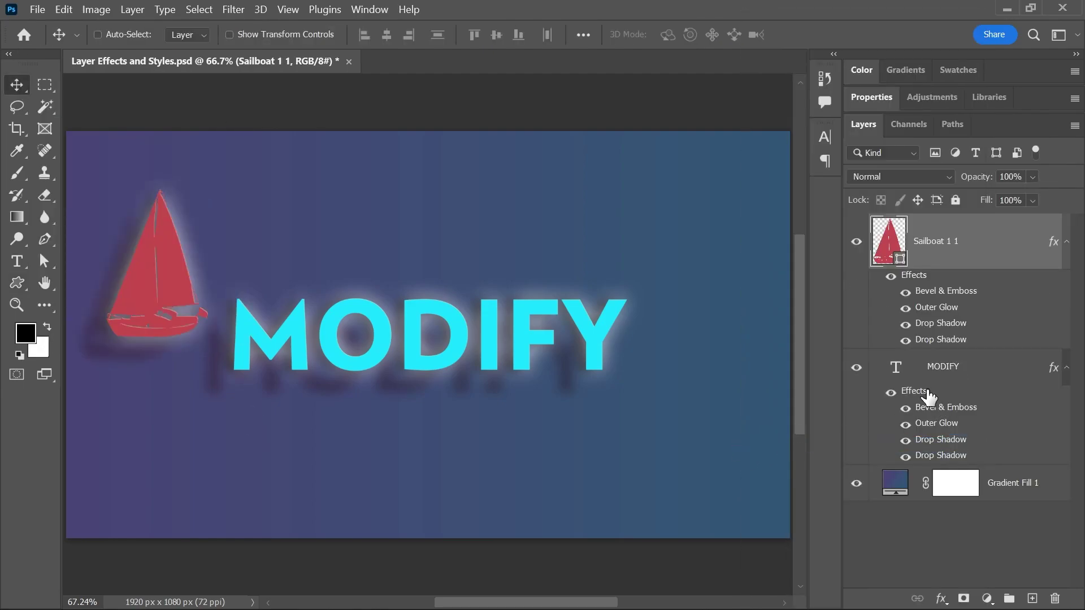
{"action": "left_click_drag", "start_coordinate": [930, 408], "coordinate": [932, 363]}
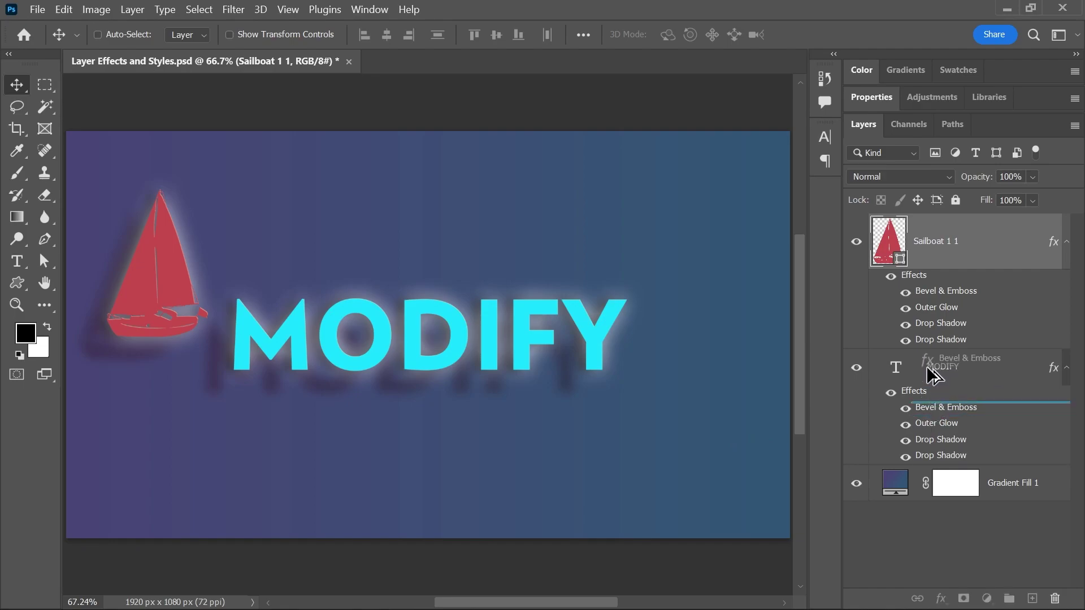
{"action": "left_click_drag", "start_coordinate": [930, 356], "coordinate": [929, 311]}
{"action": "key", "text": "Delete"}
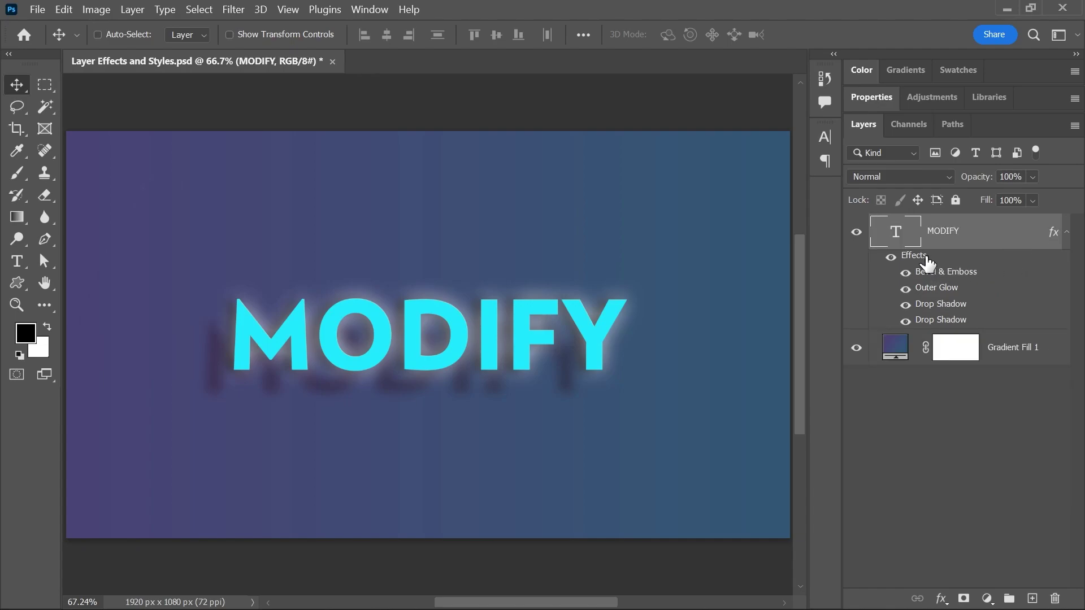
{"action": "right_click", "coordinate": [926, 262]}
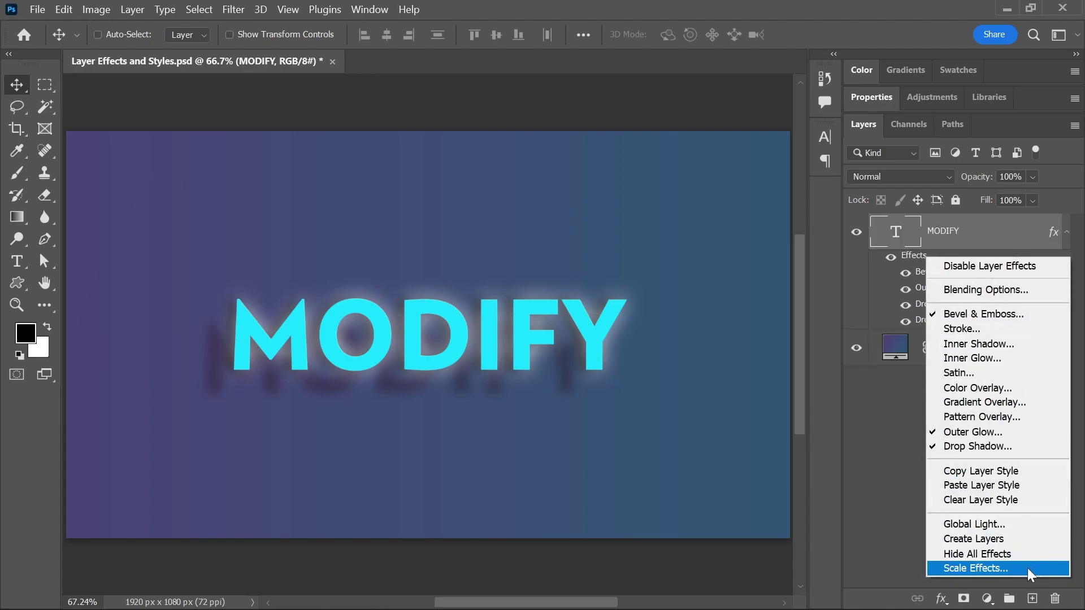
{"action": "left_click", "coordinate": [1027, 569]}
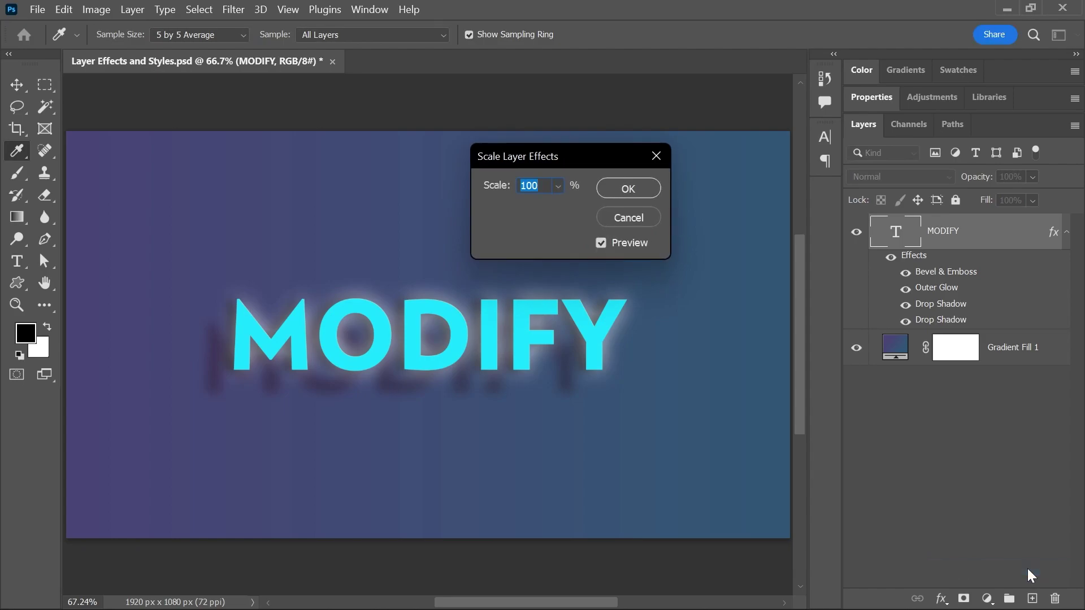
{"action": "key", "text": "Return"}
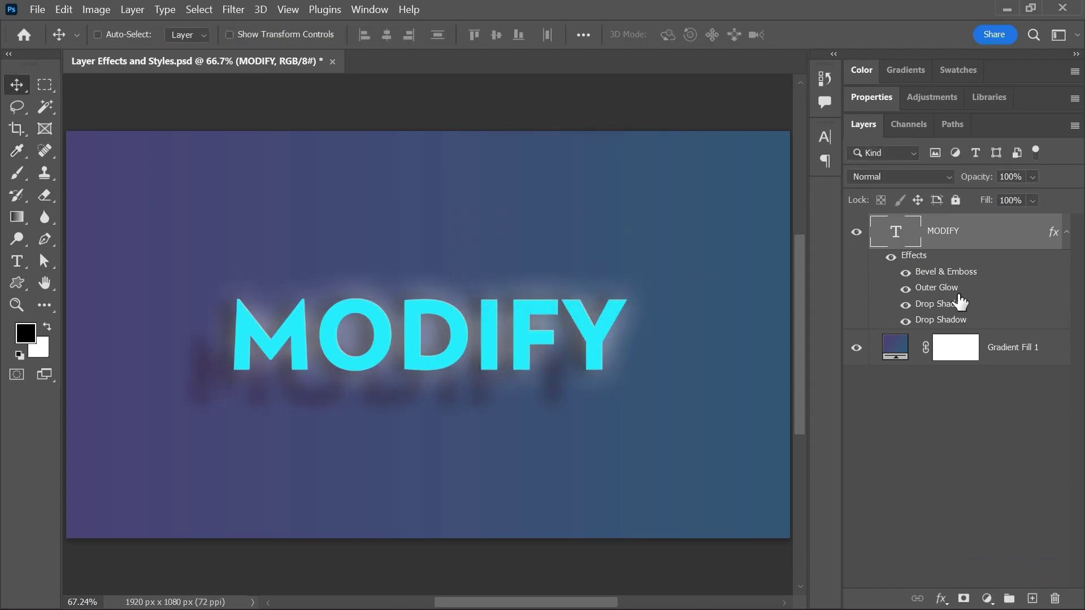
{"action": "right_click", "coordinate": [930, 259]}
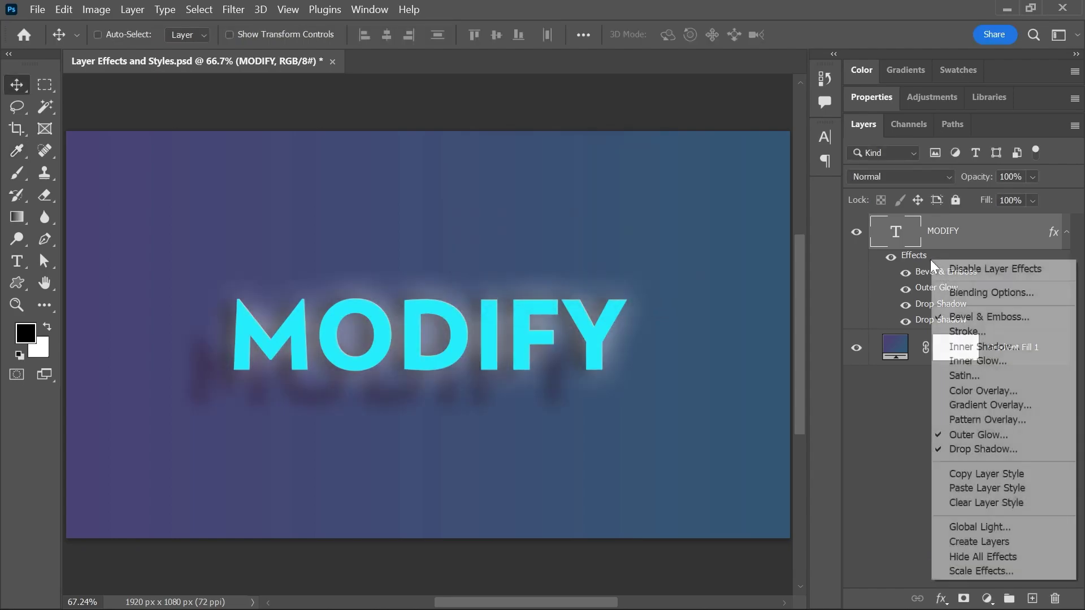
- Convert MODIFY's layer effects into separate layers with Create Layers, confirming the warning
{"action": "left_click", "coordinate": [1011, 542]}
{"action": "key", "text": "Return"}
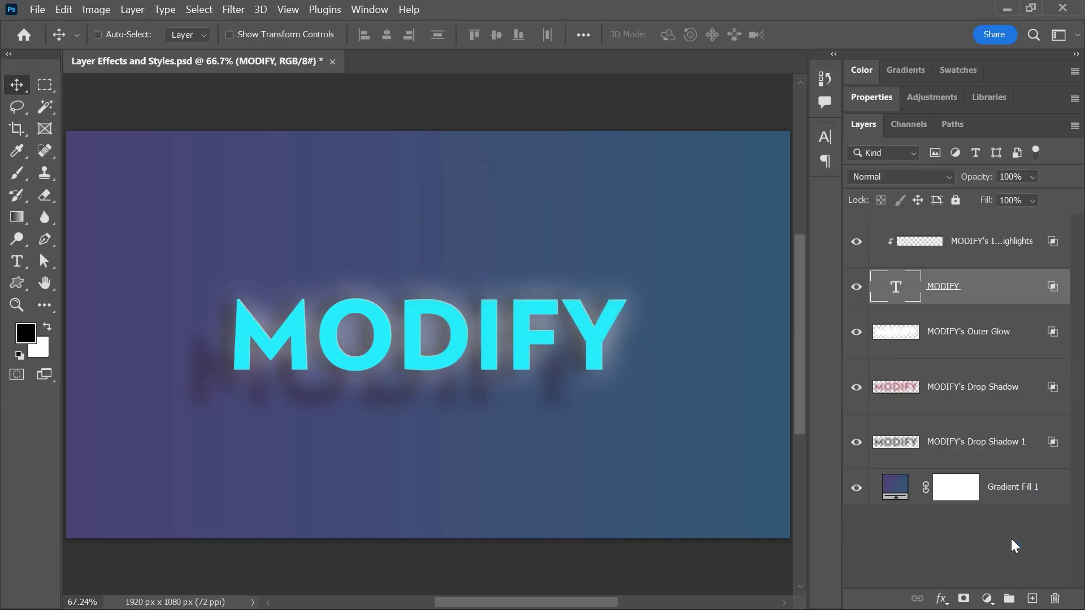